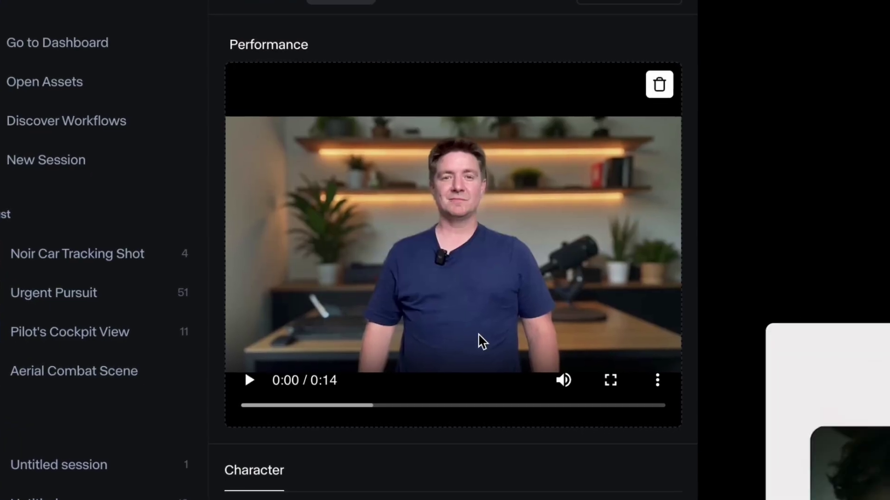
- Review the presenter's performance clip and render the tuxedo-character Act-Two video
{"action": "left_click", "coordinate": [248, 392]}
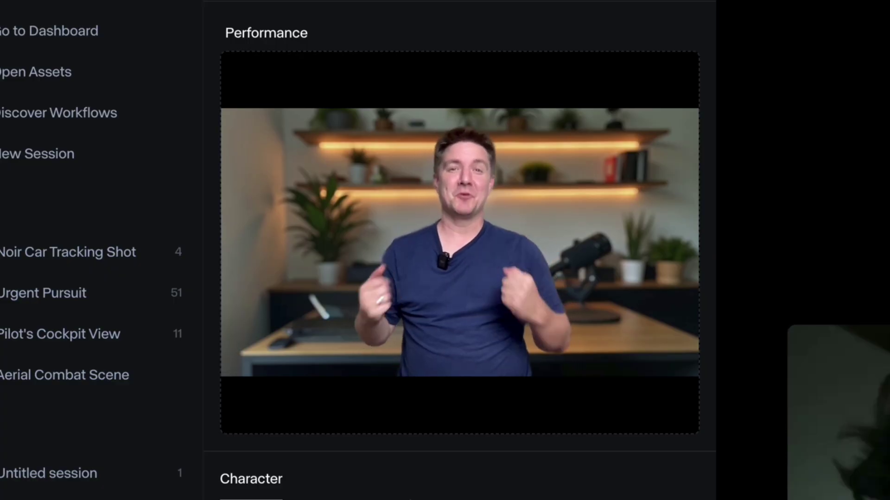
{"action": "scroll", "coordinate": [407, 495], "scroll_direction": "down", "scroll_amount": 5}
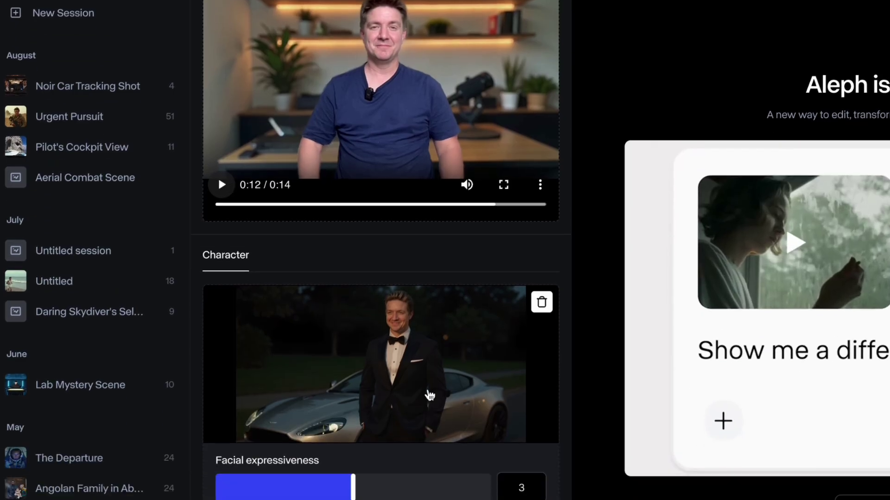
{"action": "scroll", "coordinate": [430, 395], "scroll_direction": "down", "scroll_amount": 4}
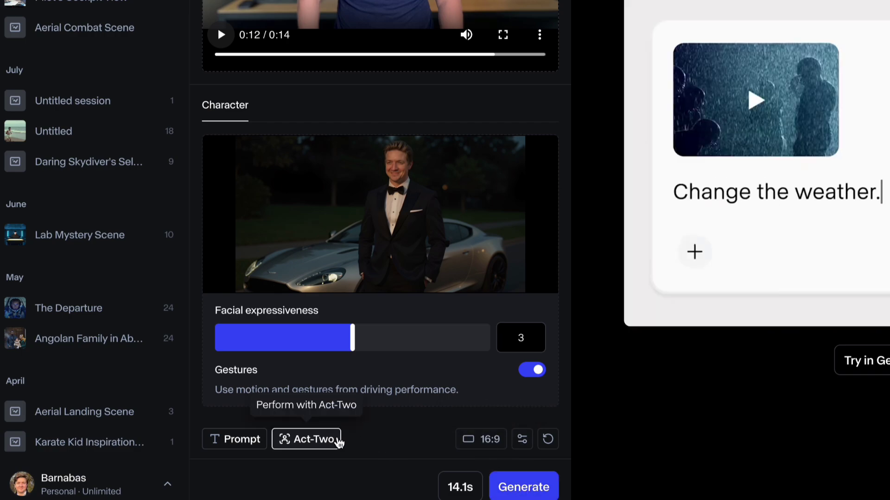
{"action": "left_click", "coordinate": [519, 489]}
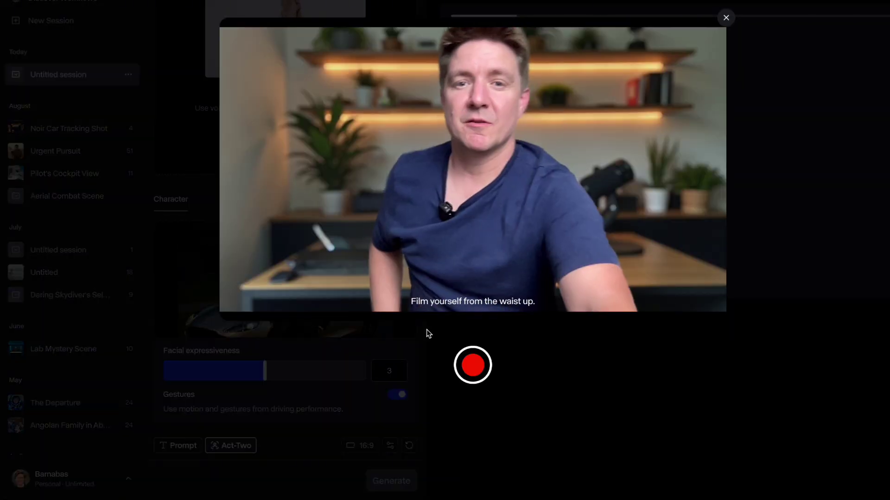
- Record a new 24-second webcam performance as the driving performance
{"action": "left_click", "coordinate": [472, 365]}
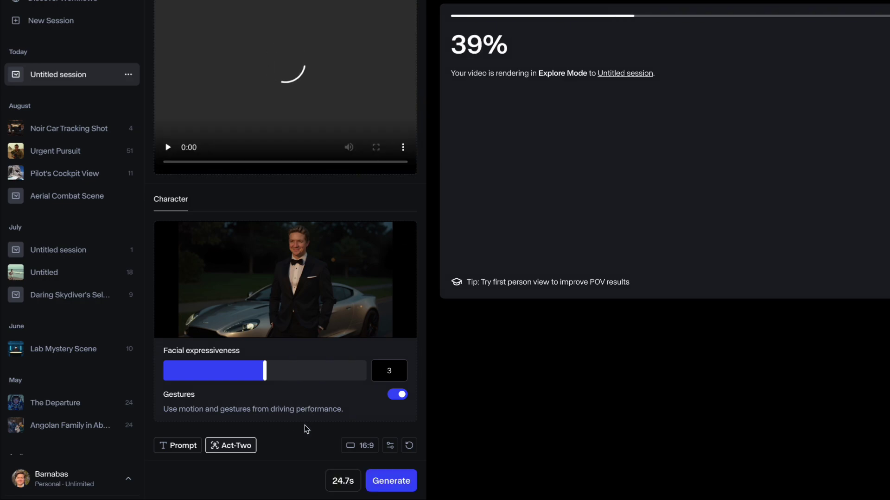
- Queue a second Act-Two generation with the new 24-second recording
{"action": "left_click", "coordinate": [396, 487]}
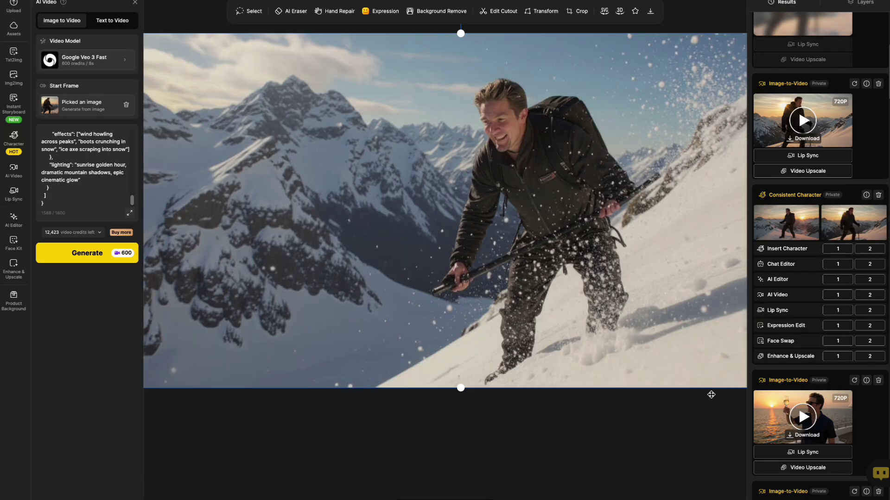
- Enlarge the second Consistent Character image, the smiling climber on a sunset snow ridge
{"action": "mouse_move", "coordinate": [859, 224]}
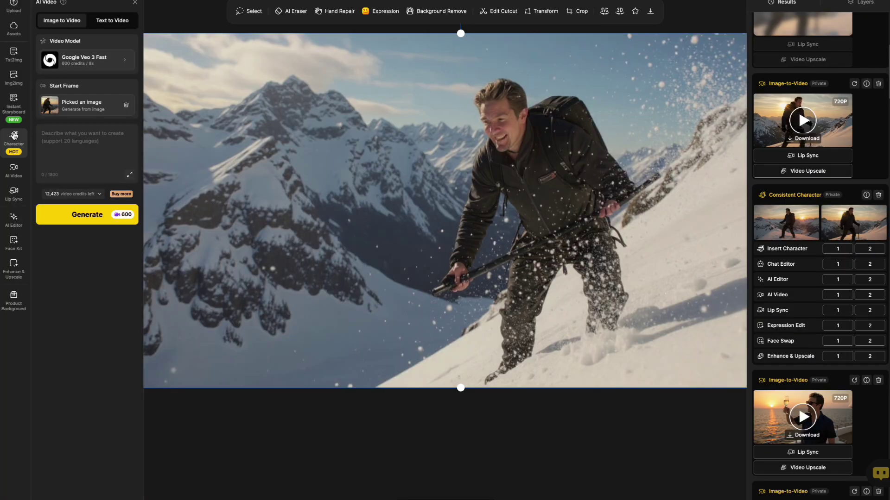
- Pick the presenter's saved character and lowercase the prompt's first word after the tag
{"action": "left_click", "coordinate": [14, 138]}
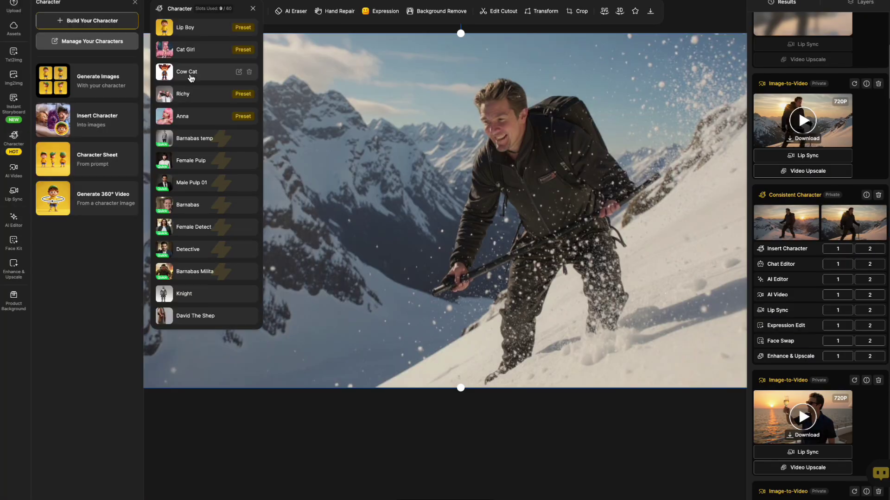
{"action": "left_click", "coordinate": [97, 86]}
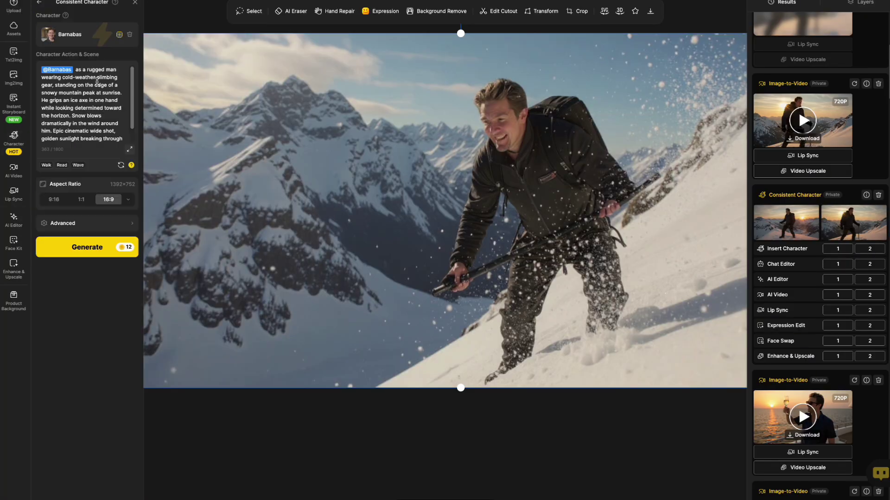
{"action": "left_click", "coordinate": [212, 228]}
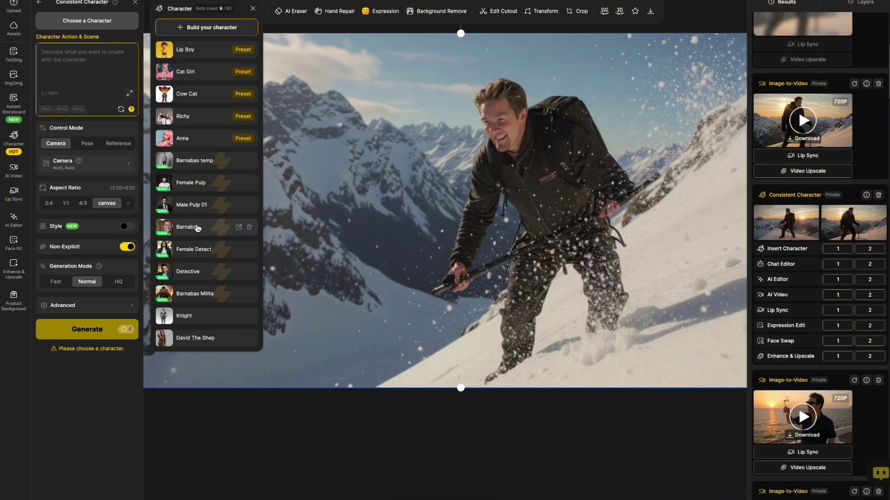
{"action": "left_click", "coordinate": [197, 229]}
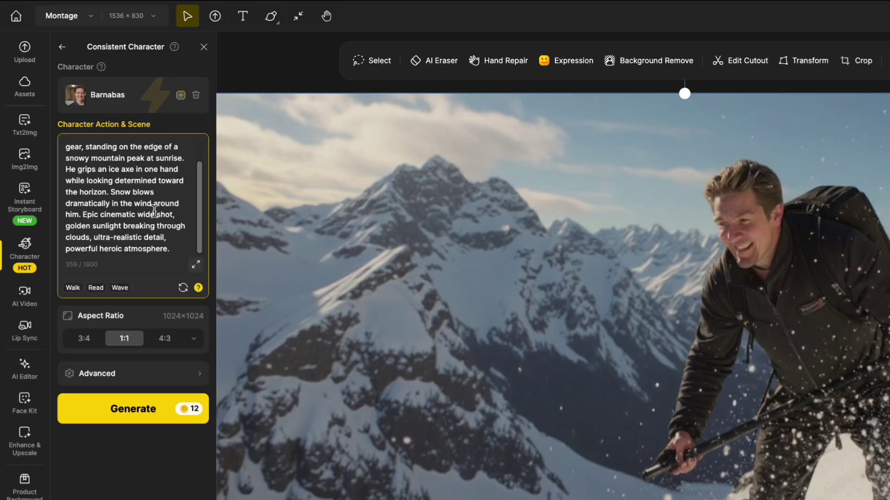
{"action": "scroll", "coordinate": [155, 210], "scroll_direction": "up", "scroll_amount": 1}
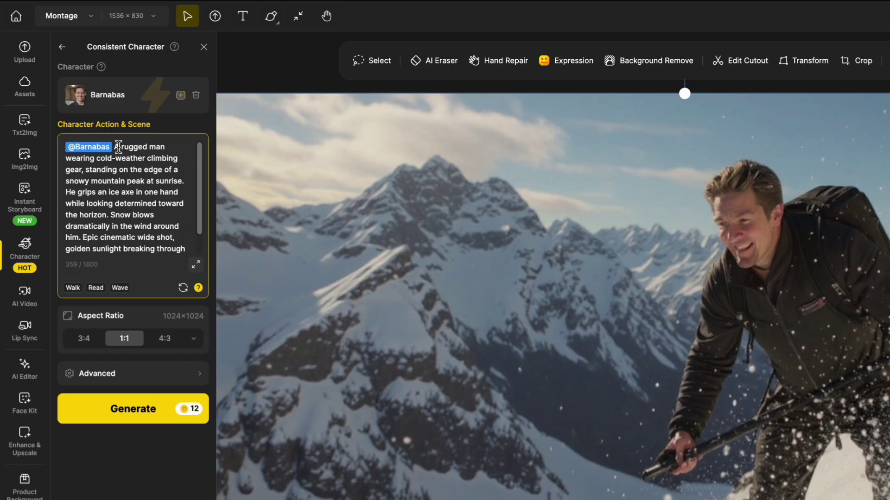
{"action": "left_click", "coordinate": [115, 147]}
{"action": "key", "text": "BackSpace"}
{"action": "type", "text": "as"}
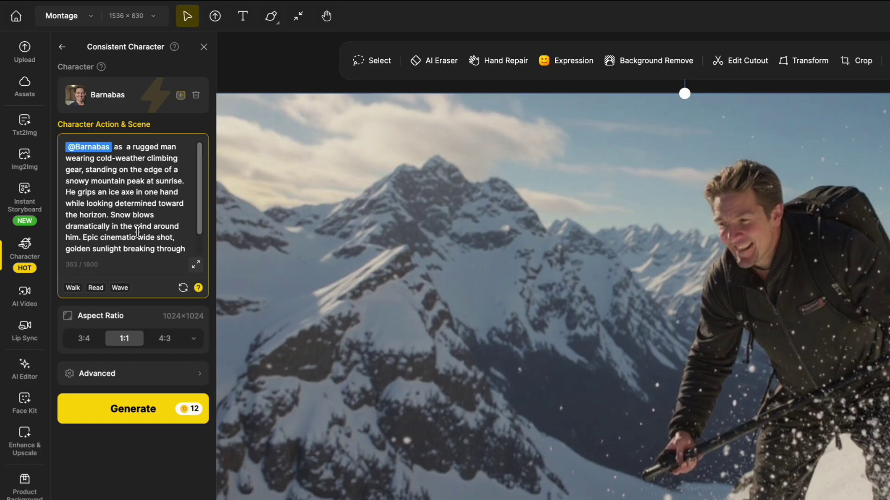
- Set the aspect ratio to Desktop 16:9 and generate the climber images
{"action": "left_click", "coordinate": [182, 345]}
{"action": "left_click", "coordinate": [192, 340]}
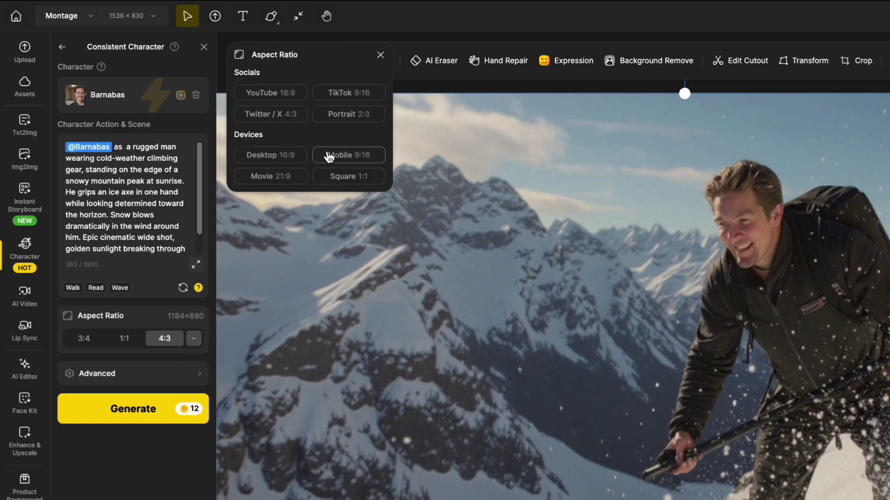
{"action": "left_click", "coordinate": [297, 158]}
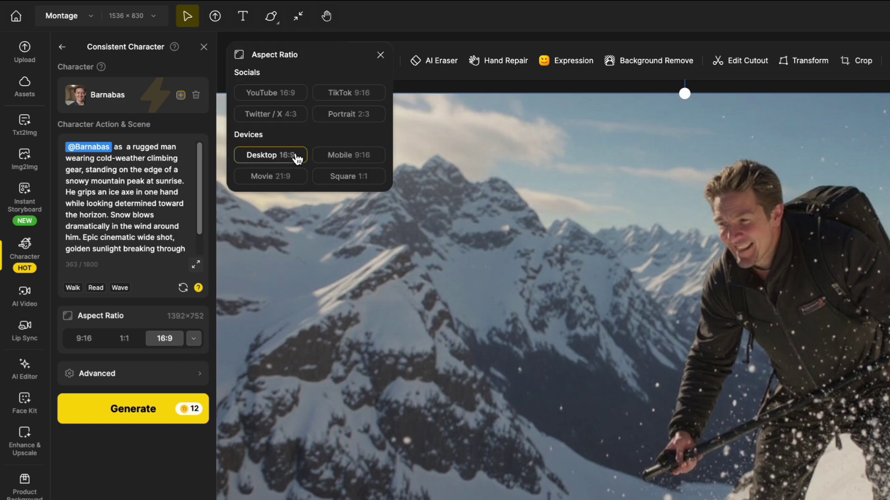
{"action": "left_click", "coordinate": [146, 412]}
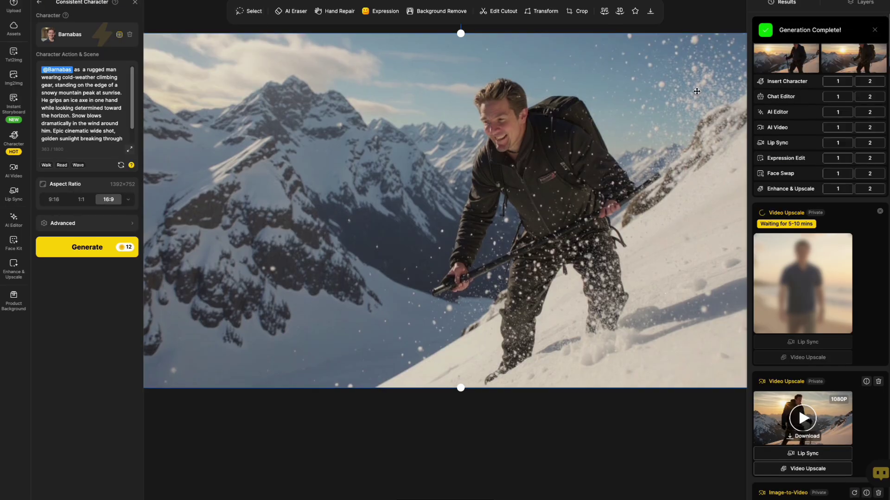
- Send the second summit image to AI Video with Google Veo 3 Fast as model
{"action": "left_click", "coordinate": [767, 51]}
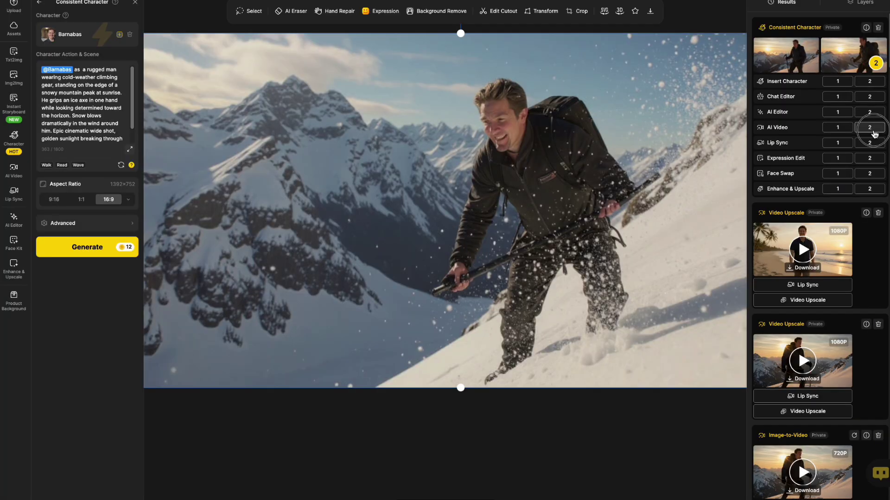
{"action": "left_click", "coordinate": [874, 134]}
{"action": "left_click", "coordinate": [125, 60]}
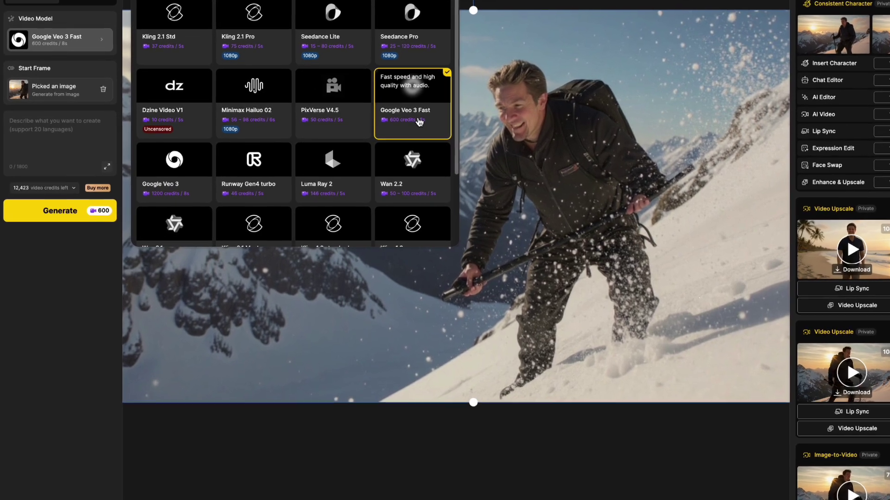
{"action": "left_click", "coordinate": [394, 109]}
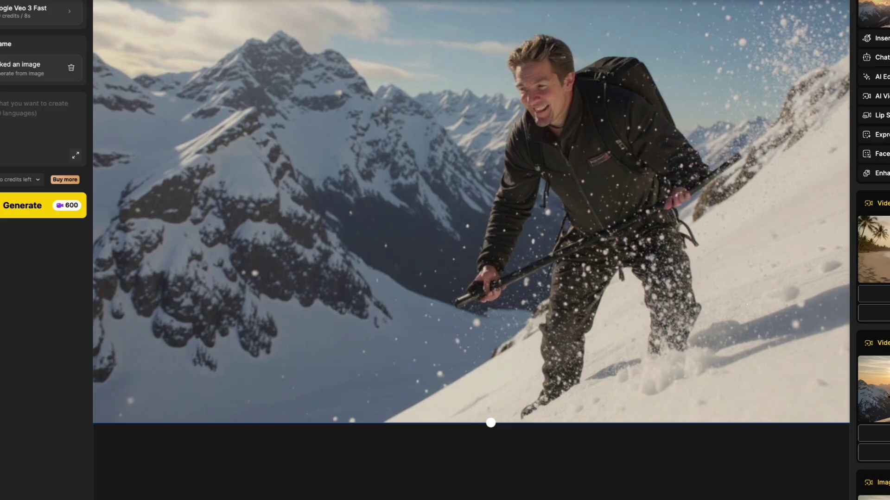
- Copy the Scene 10 Epic Mountain Explorer Veo 3 JSON prompt from ChatGPT
{"action": "key", "text": "super+Tab"}
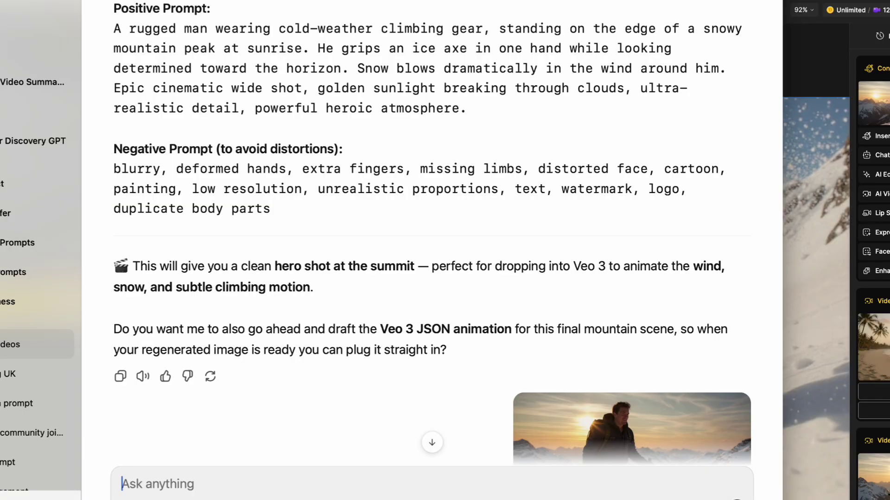
{"action": "scroll", "coordinate": [288, 310], "scroll_direction": "down", "scroll_amount": 15}
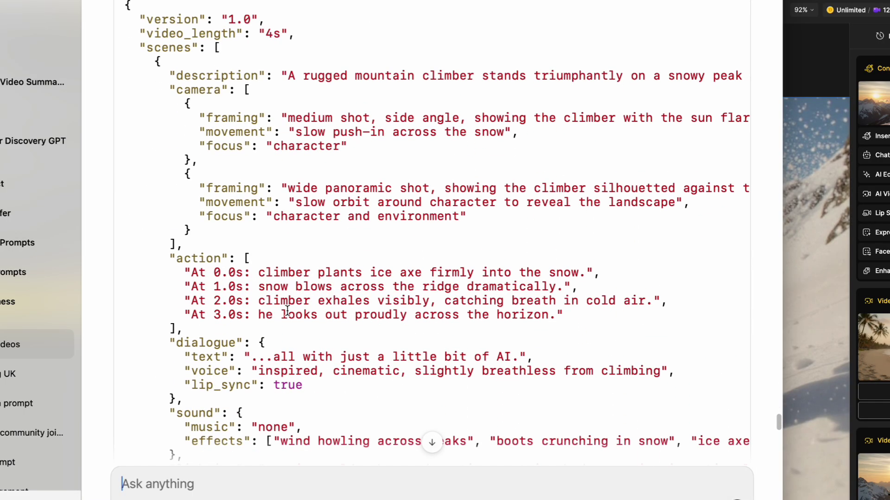
{"action": "scroll", "coordinate": [617, 217], "scroll_direction": "up", "scroll_amount": 2}
{"action": "left_click", "coordinate": [735, 91]}
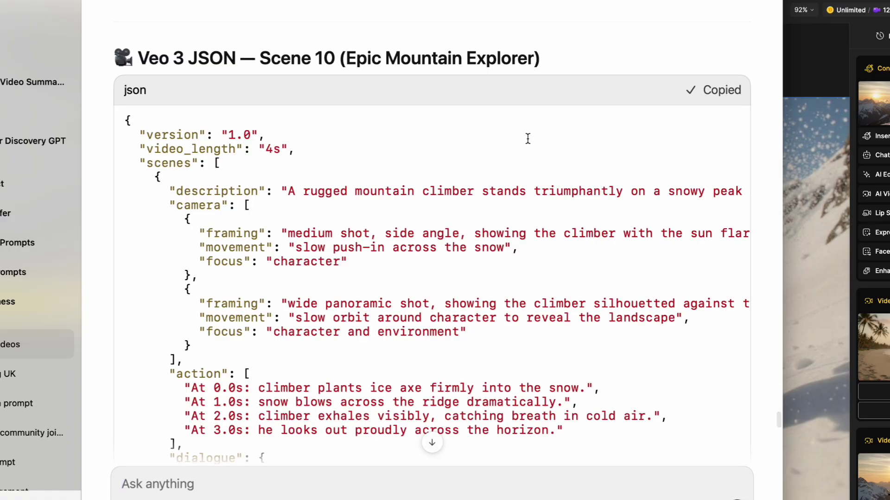
{"action": "scroll", "coordinate": [470, 292], "scroll_direction": "up", "scroll_amount": 4}
{"action": "scroll", "coordinate": [469, 287], "scroll_direction": "down", "scroll_amount": 6}
{"action": "scroll", "coordinate": [470, 288], "scroll_direction": "down", "scroll_amount": 5}
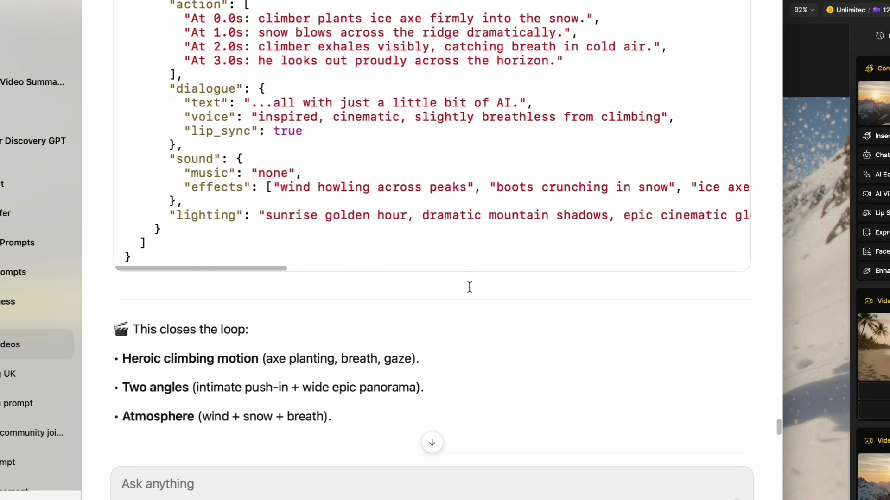
{"action": "scroll", "coordinate": [469, 288], "scroll_direction": "down", "scroll_amount": 1}
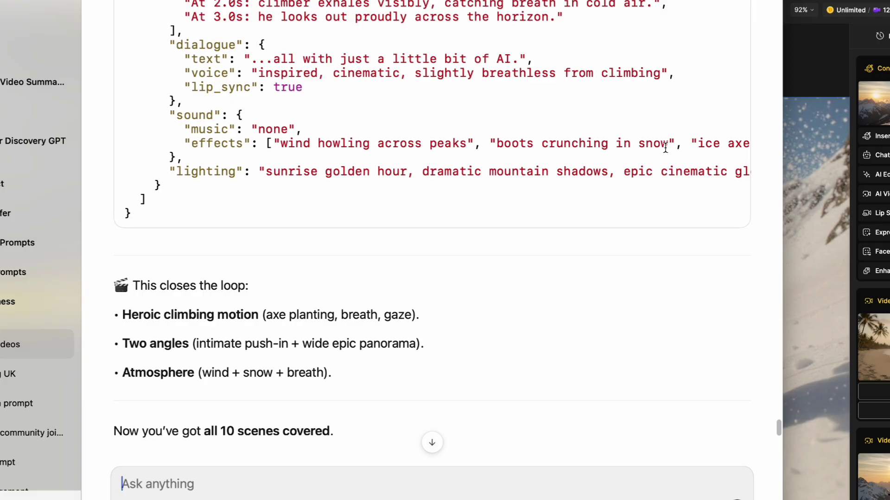
{"action": "scroll", "coordinate": [542, 110], "scroll_direction": "up", "scroll_amount": 1}
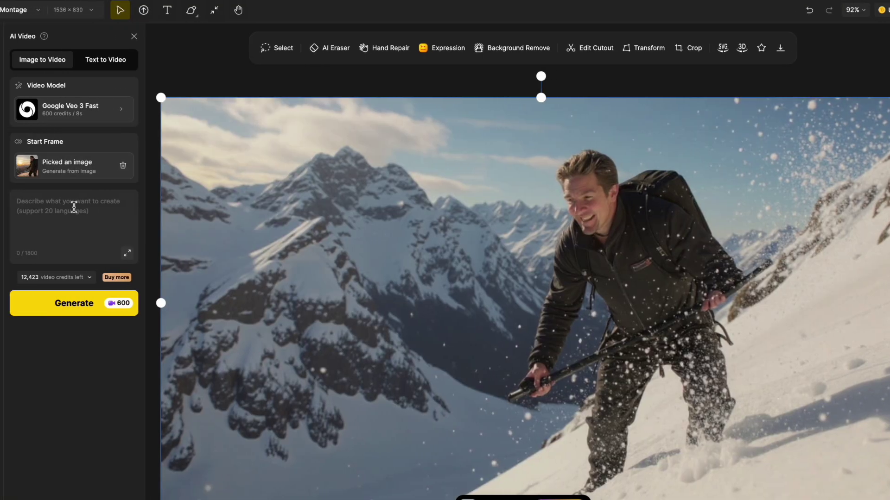
- Paste the Scene 10 JSON into the video prompt and reword the dialogue ('…le to do')
{"action": "left_click", "coordinate": [37, 209]}
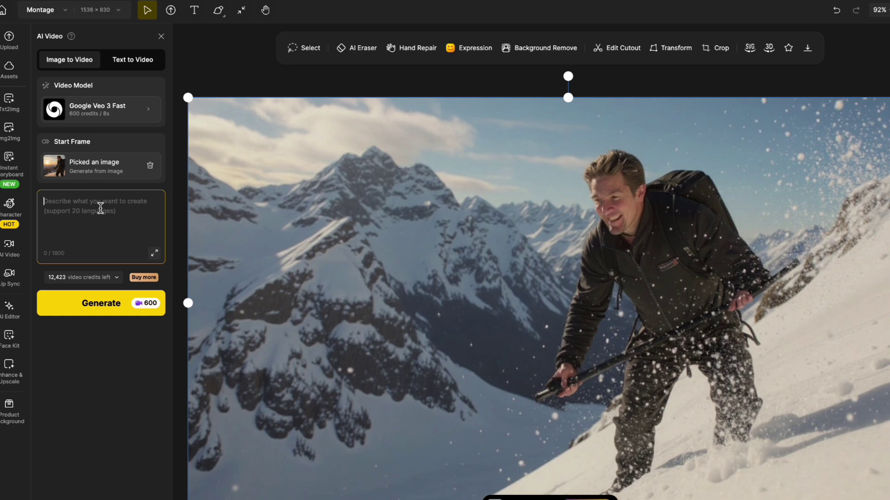
{"action": "key", "text": "ctrl+v"}
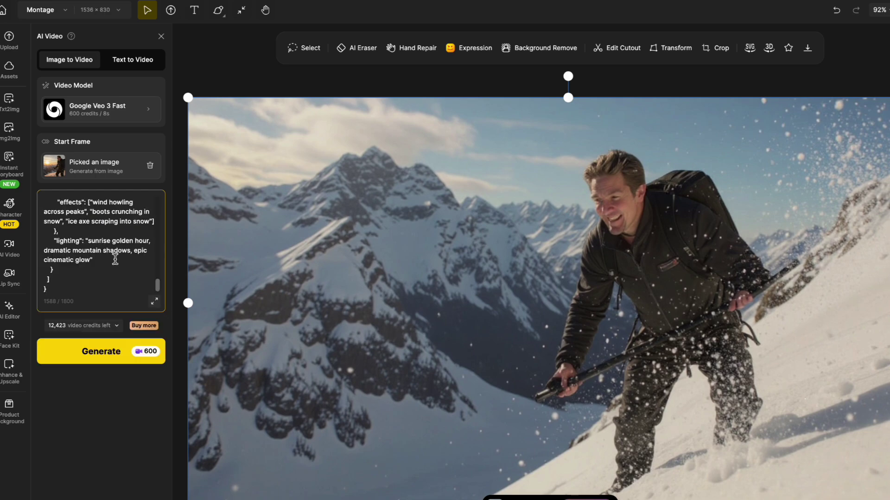
{"action": "scroll", "coordinate": [115, 252], "scroll_direction": "up", "scroll_amount": 5}
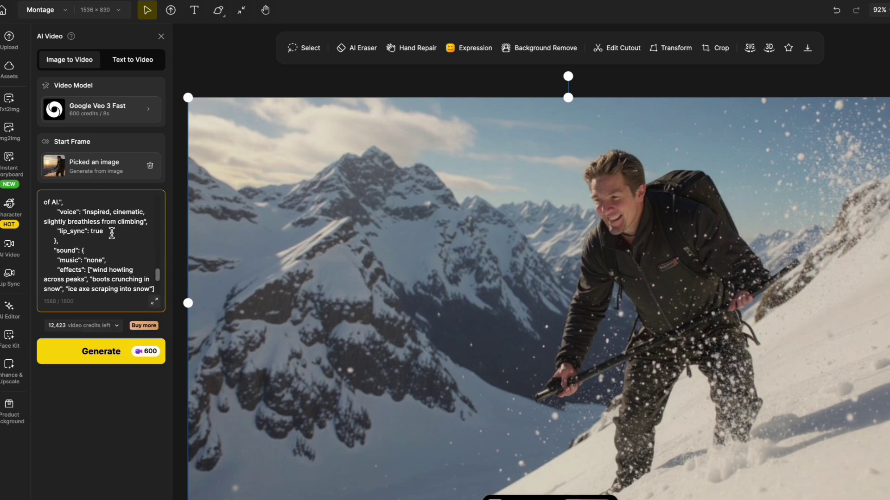
{"action": "type", "text": "le to do all with just a little bit"}
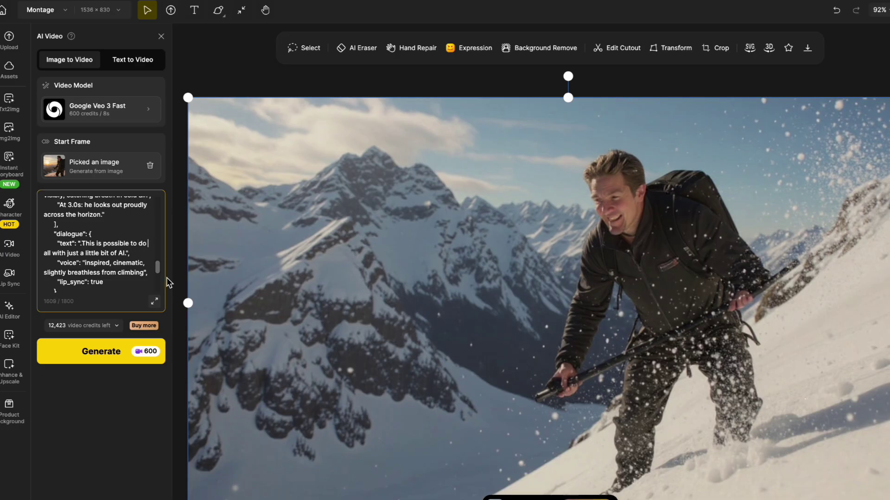
{"action": "left_click", "coordinate": [124, 254]}
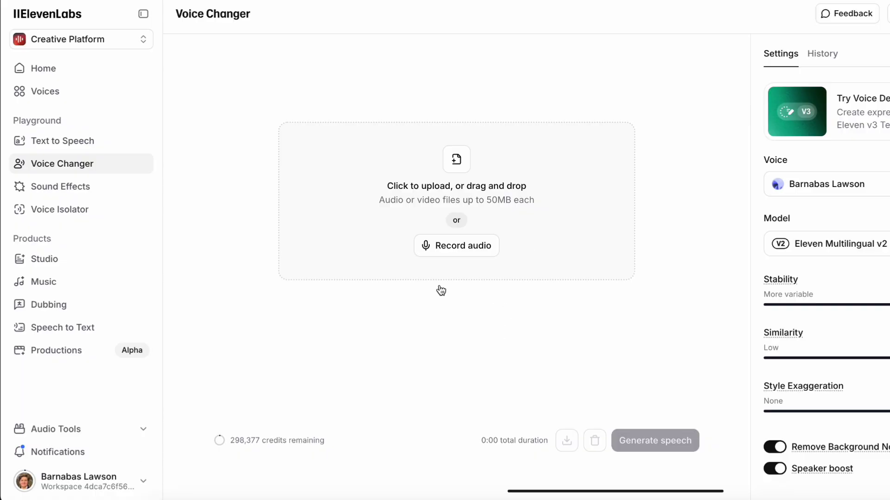
{"action": "left_click", "coordinate": [394, 496]}
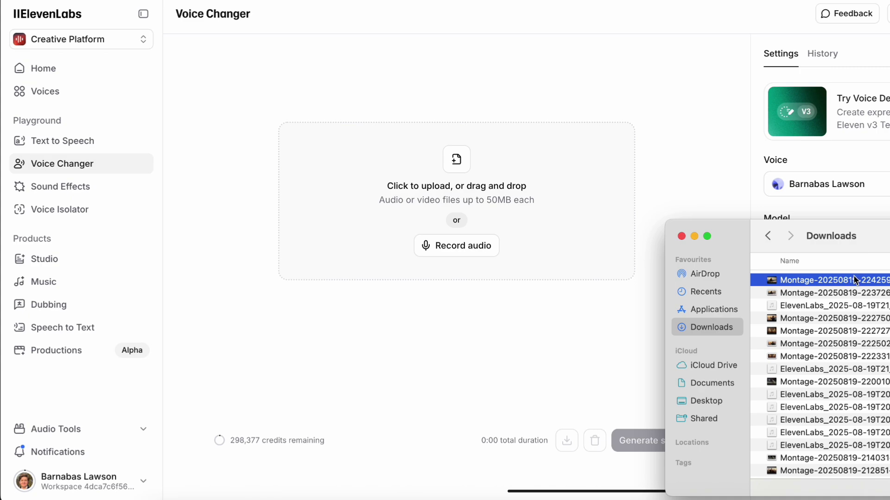
{"action": "left_click_drag", "start_coordinate": [855, 280], "coordinate": [520, 224]}
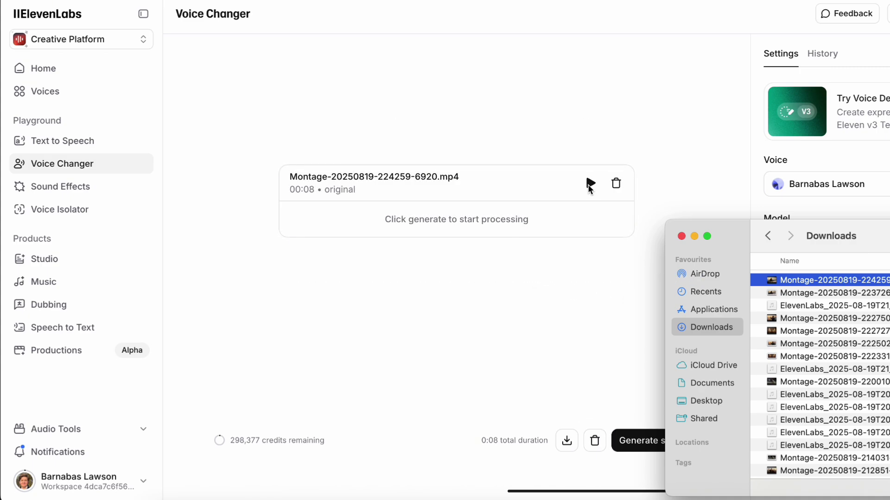
{"action": "left_click", "coordinate": [590, 185]}
{"action": "left_click", "coordinate": [591, 185]}
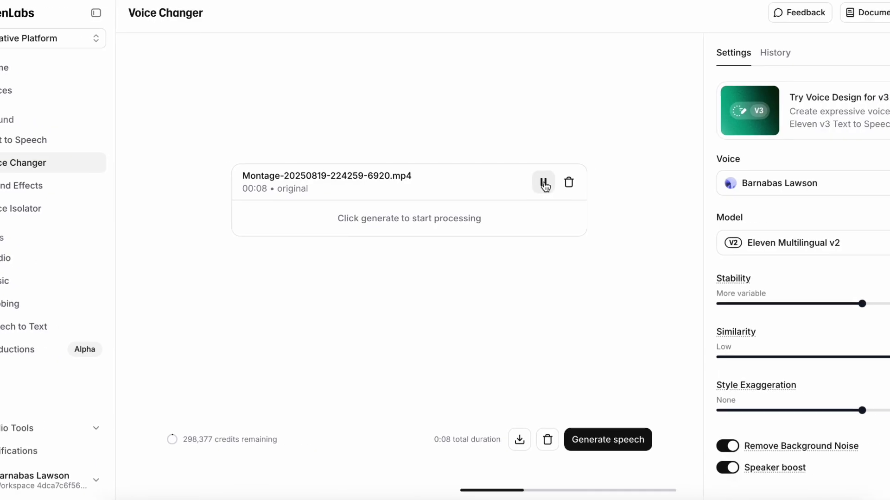
{"action": "left_click", "coordinate": [591, 185]}
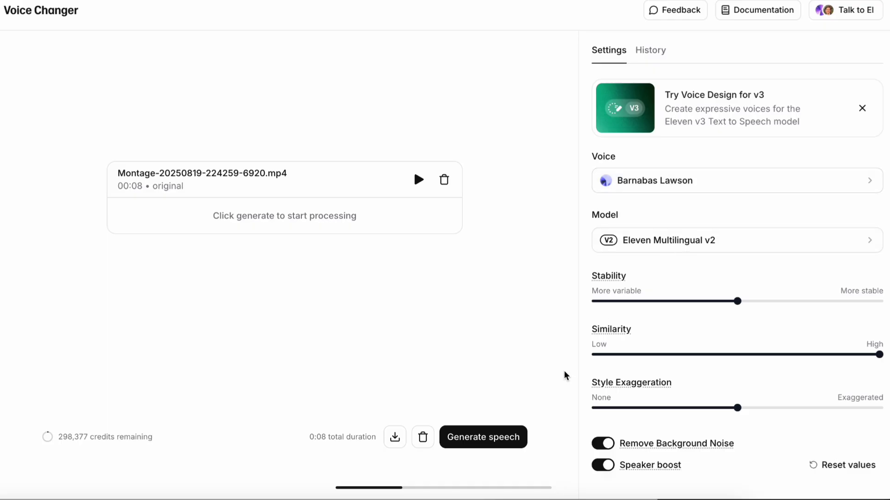
- Convert the clip's speech to the cloned voice and play the 8-second result
{"action": "left_click", "coordinate": [494, 438]}
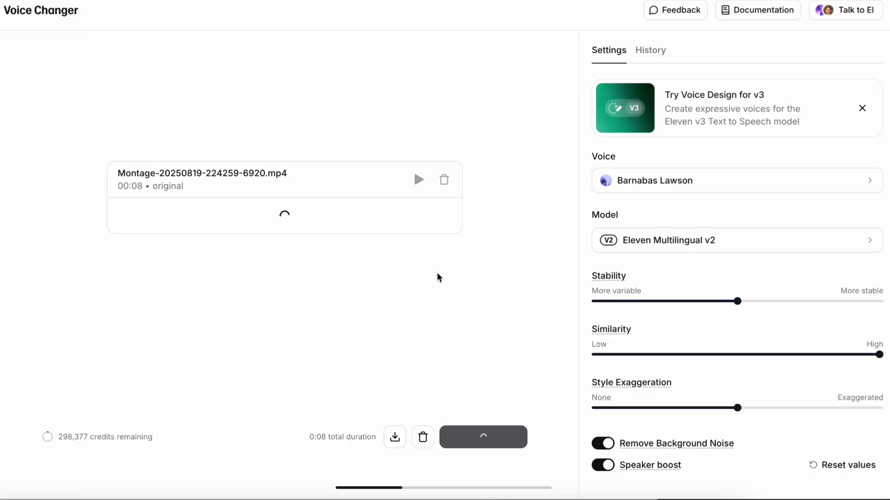
{"action": "left_click", "coordinate": [418, 216]}
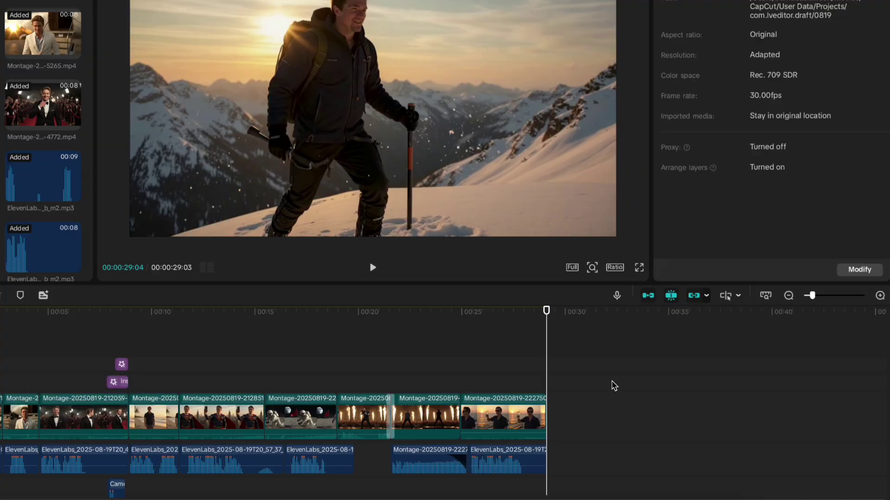
{"action": "left_click", "coordinate": [591, 386]}
- Move the hiker clip to the main track's end and drop the ElevenLabs voice beneath it
{"action": "left_click_drag", "start_coordinate": [591, 385], "coordinate": [597, 460]}
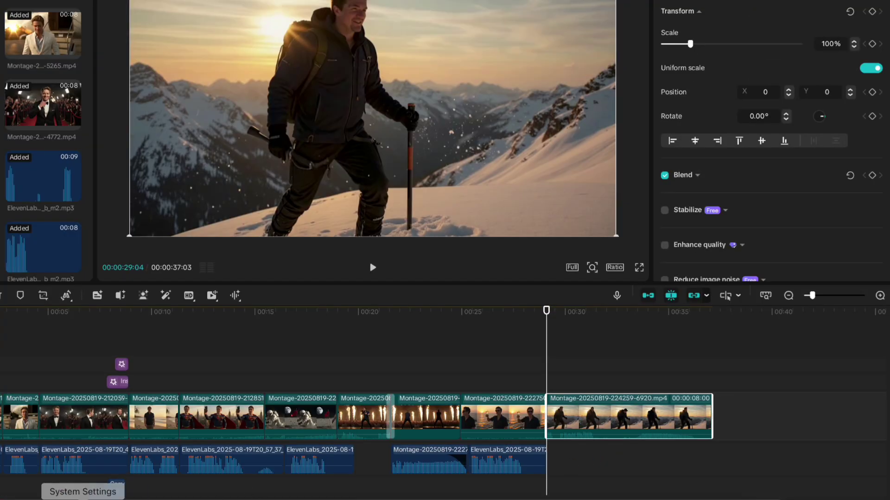
{"action": "left_click", "coordinate": [9, 494]}
{"action": "left_click", "coordinate": [642, 277]}
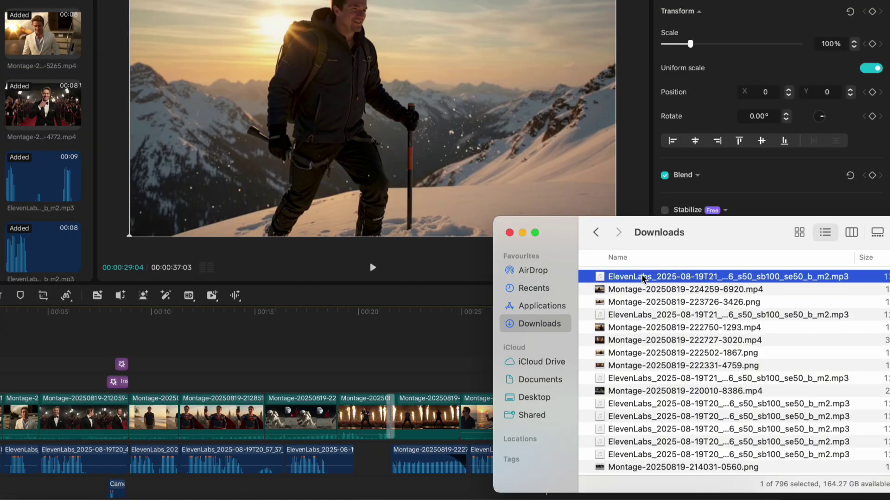
{"action": "left_click_drag", "start_coordinate": [642, 277], "coordinate": [706, 410]}
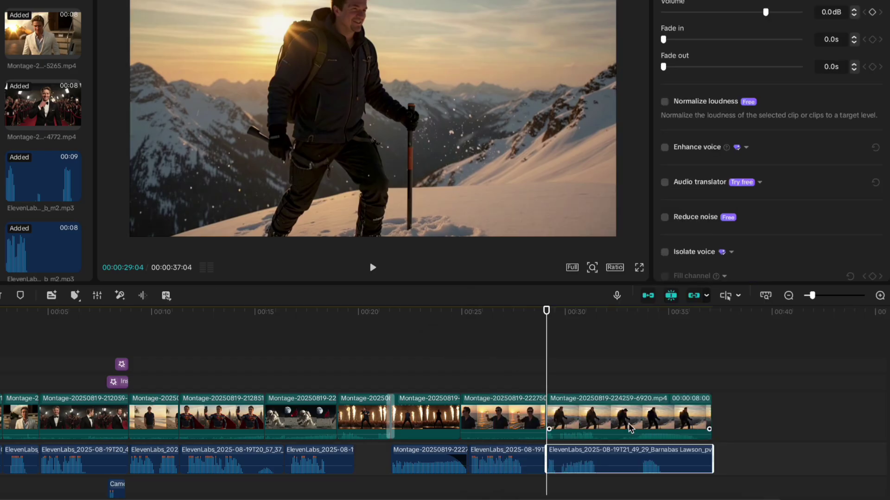
- Preview the hiker scene from about 00:30 with the new voiceover
{"action": "scroll", "coordinate": [610, 446], "scroll_direction": "up", "scroll_amount": 2}
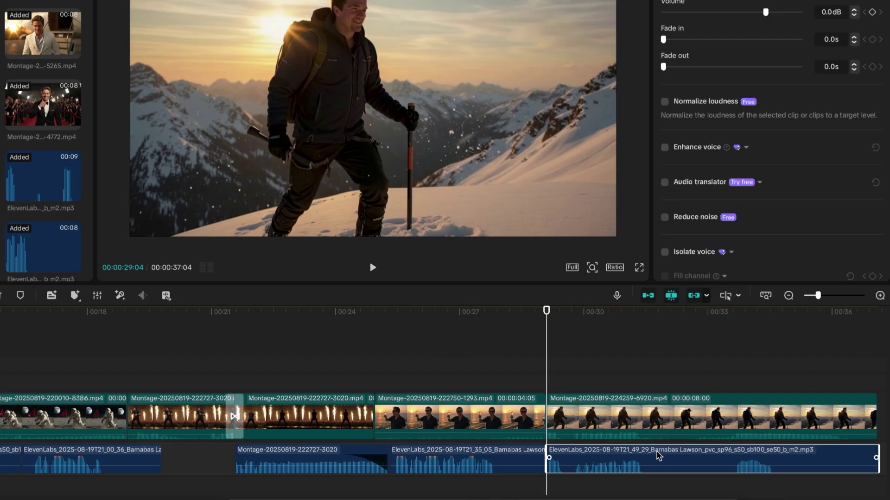
{"action": "left_click", "coordinate": [692, 395]}
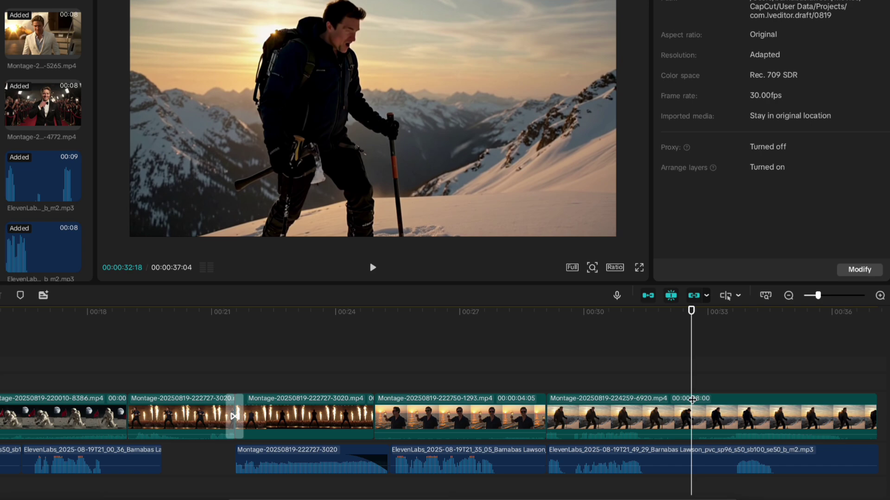
{"action": "left_click", "coordinate": [548, 392]}
{"action": "key", "text": "space"}
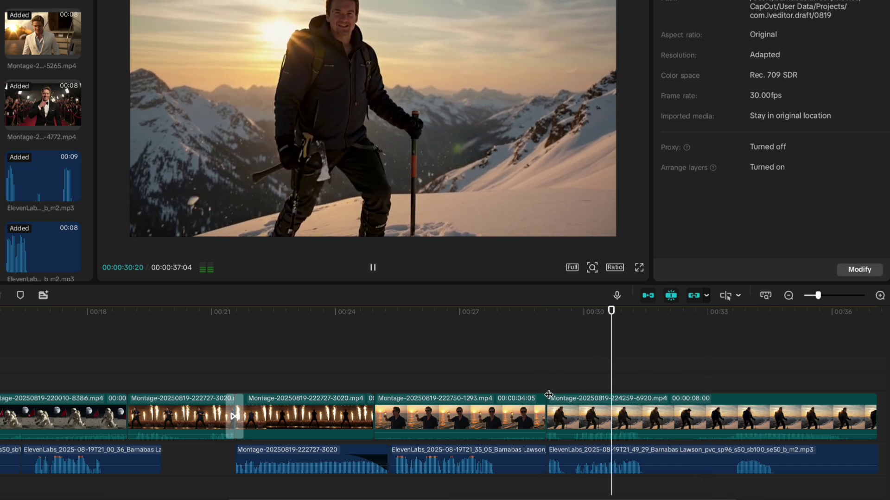
{"action": "key", "text": "space"}
{"action": "left_click", "coordinate": [608, 418]}
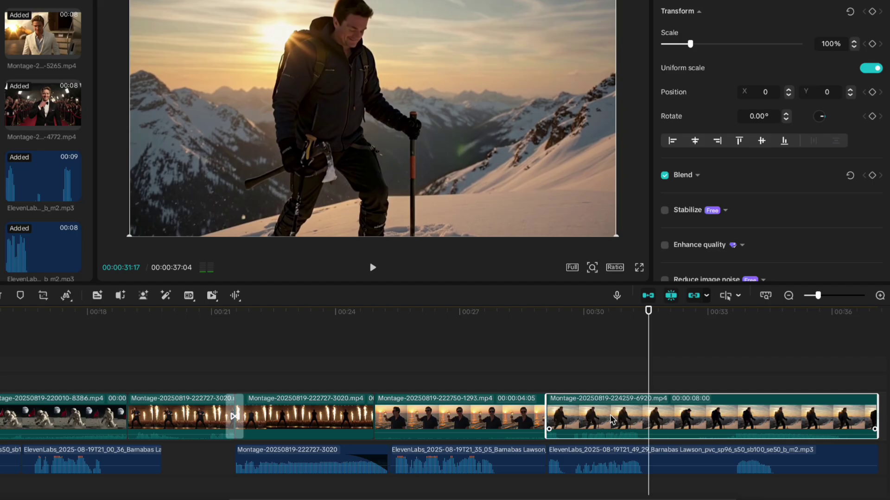
- Remove the original vocals from the hiker clip with Isolate voice > Remove vocal
{"action": "right_click", "coordinate": [644, 429]}
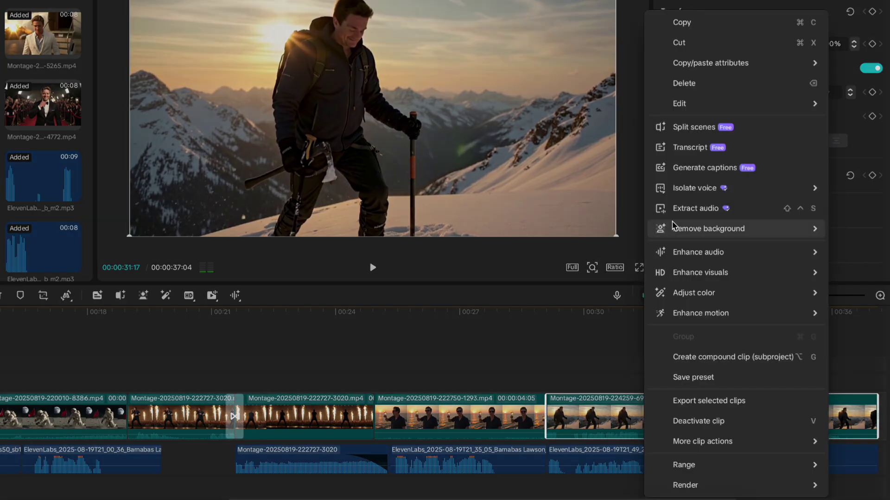
{"action": "mouse_move", "coordinate": [715, 191]}
{"action": "left_click", "coordinate": [610, 208]}
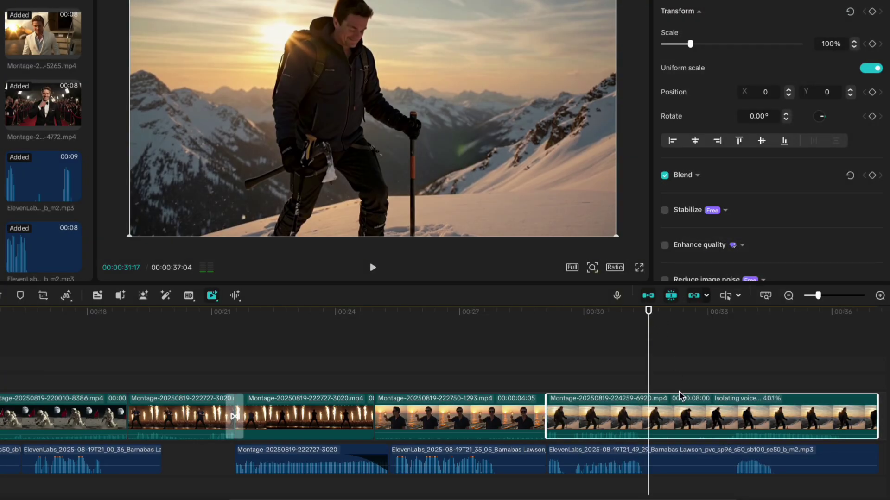
- Normalize the converted voice clip's loudness to -14 LUFS and play back the finished hiker scene
{"action": "left_click", "coordinate": [623, 462]}
{"action": "left_click", "coordinate": [665, 102]}
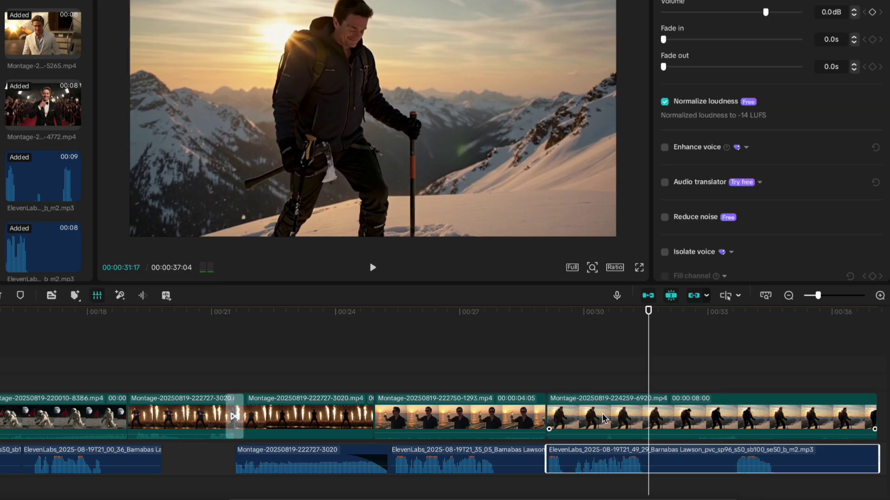
{"action": "left_click", "coordinate": [546, 384]}
{"action": "key", "text": "space"}
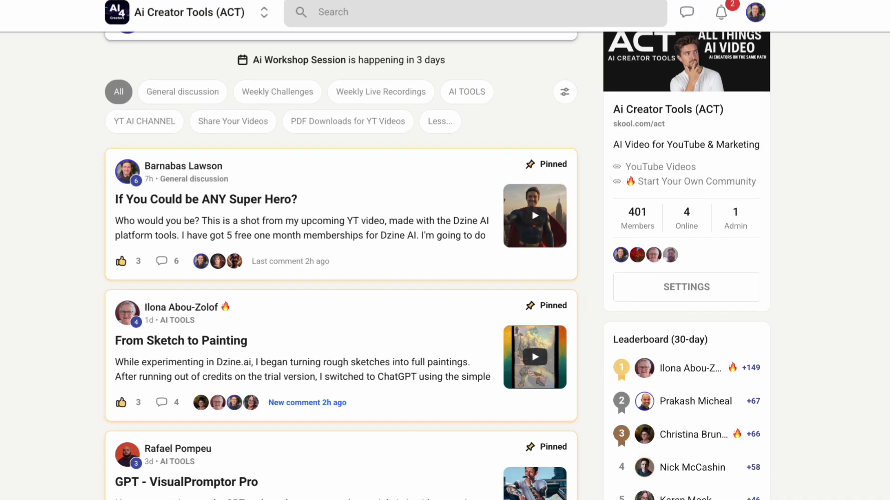
- Scroll through the Ai Creator Tools community page and feed
{"action": "scroll", "coordinate": [341, 278], "scroll_direction": "down", "scroll_amount": 9}
{"action": "scroll", "coordinate": [340, 278], "scroll_direction": "down", "scroll_amount": 10}
{"action": "scroll", "coordinate": [341, 278], "scroll_direction": "down", "scroll_amount": 15}
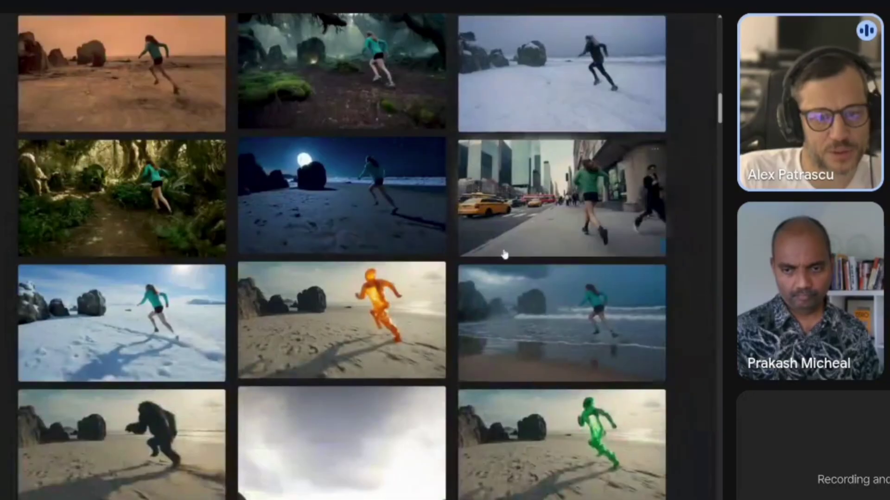
{"action": "scroll", "coordinate": [430, 296], "scroll_direction": "down", "scroll_amount": 7}
{"action": "scroll", "coordinate": [430, 295], "scroll_direction": "down", "scroll_amount": 15}
{"action": "scroll", "coordinate": [404, 320], "scroll_direction": "up", "scroll_amount": 5}
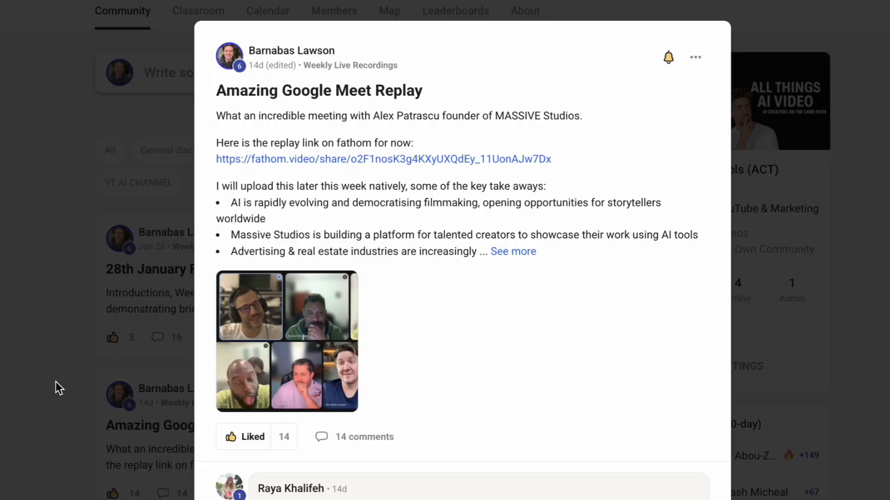
- Close the open post and browse the feed toward the Weekly Live Recordings posts
{"action": "left_click", "coordinate": [56, 387]}
{"action": "scroll", "coordinate": [356, 278], "scroll_direction": "down", "scroll_amount": 4}
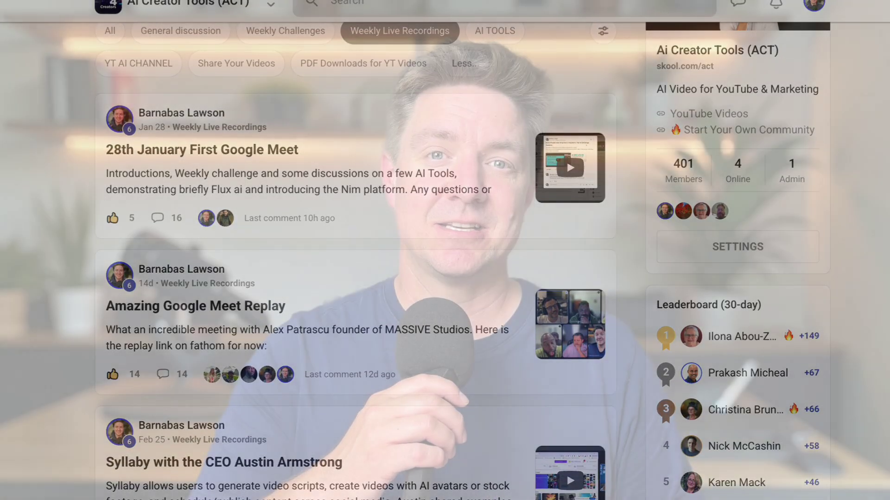
{"action": "scroll", "coordinate": [355, 278], "scroll_direction": "down", "scroll_amount": 2}
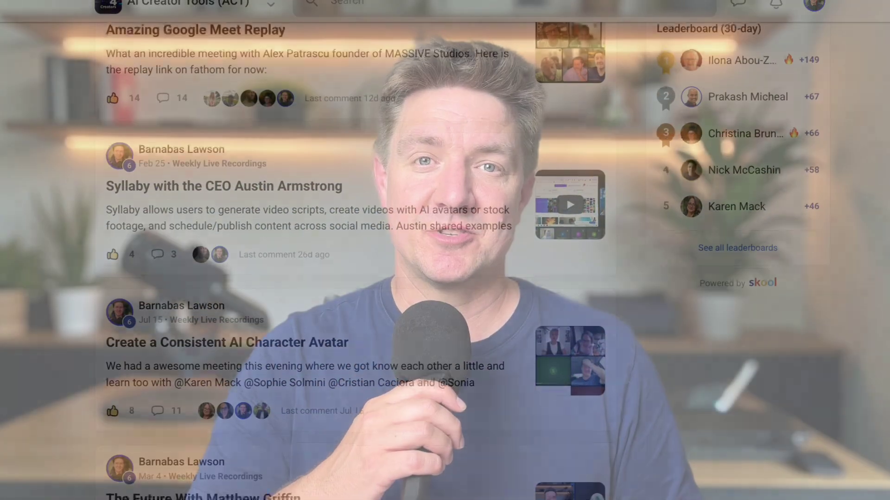